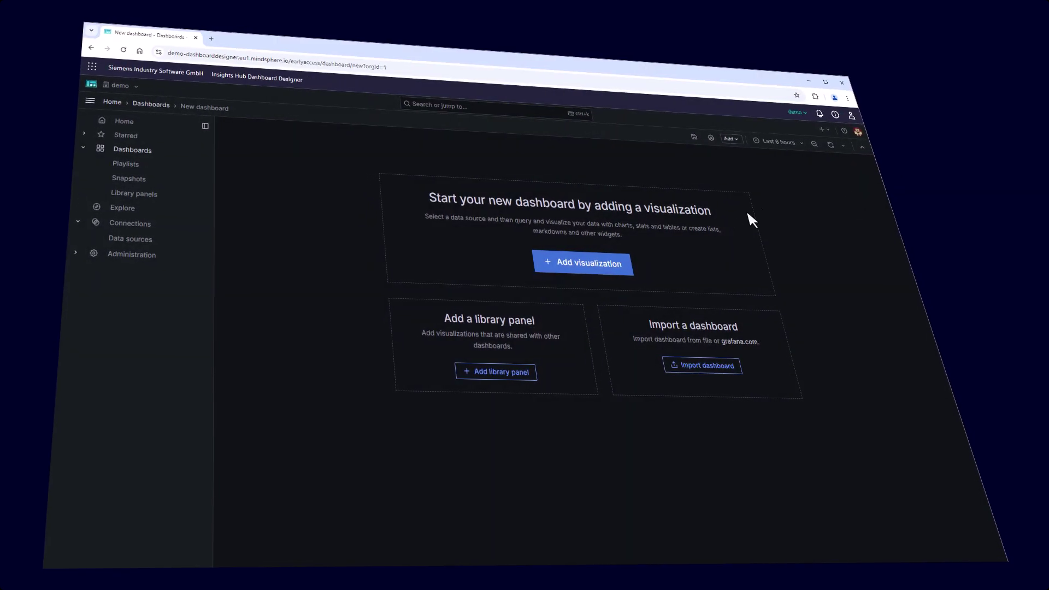
- Start the new dashboard's first visualization panel with Add visualization
{"action": "left_click", "coordinate": [590, 263]}
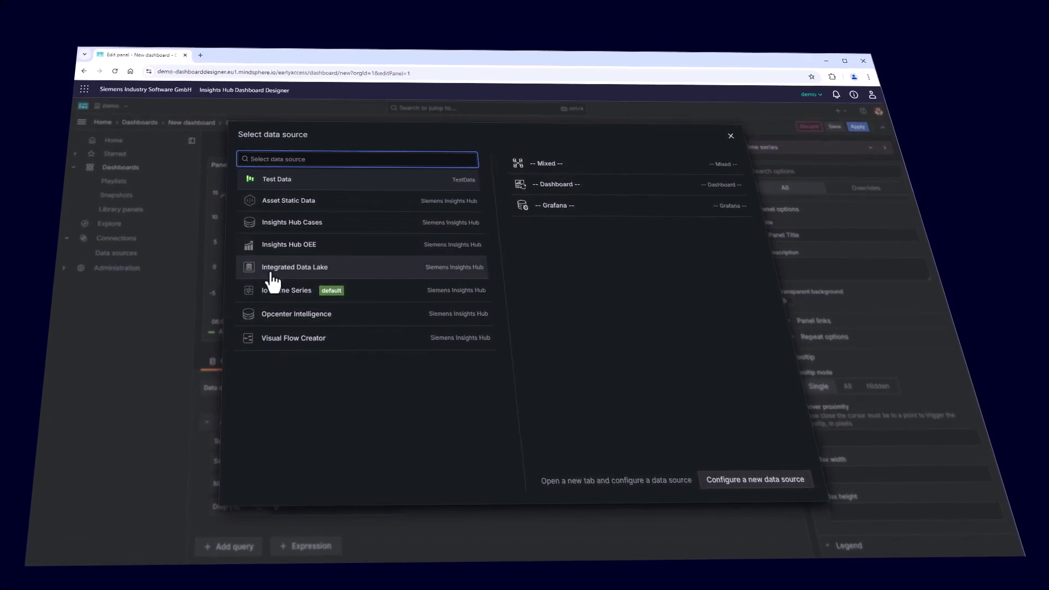
- Choose IoT Time Series as the panel's data source and narrow the chart preview
{"action": "left_click", "coordinate": [270, 294]}
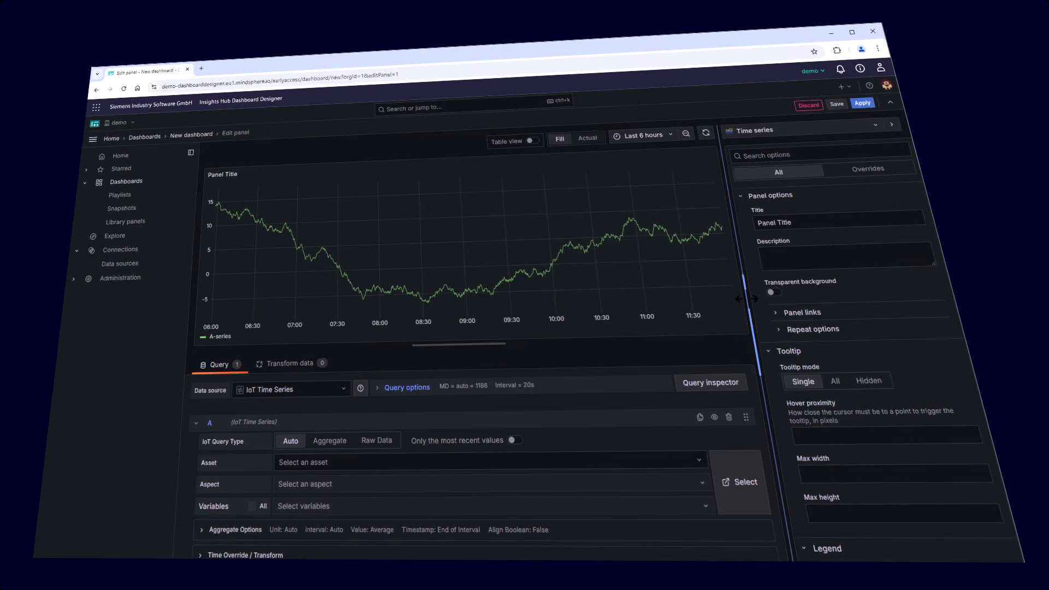
{"action": "left_click_drag", "start_coordinate": [742, 297], "coordinate": [656, 301]}
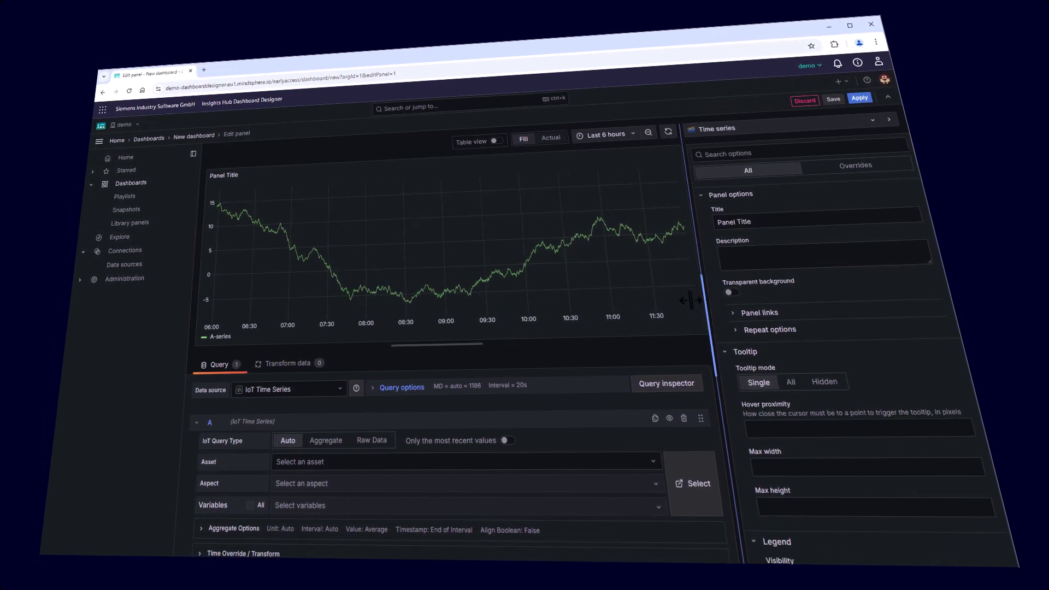